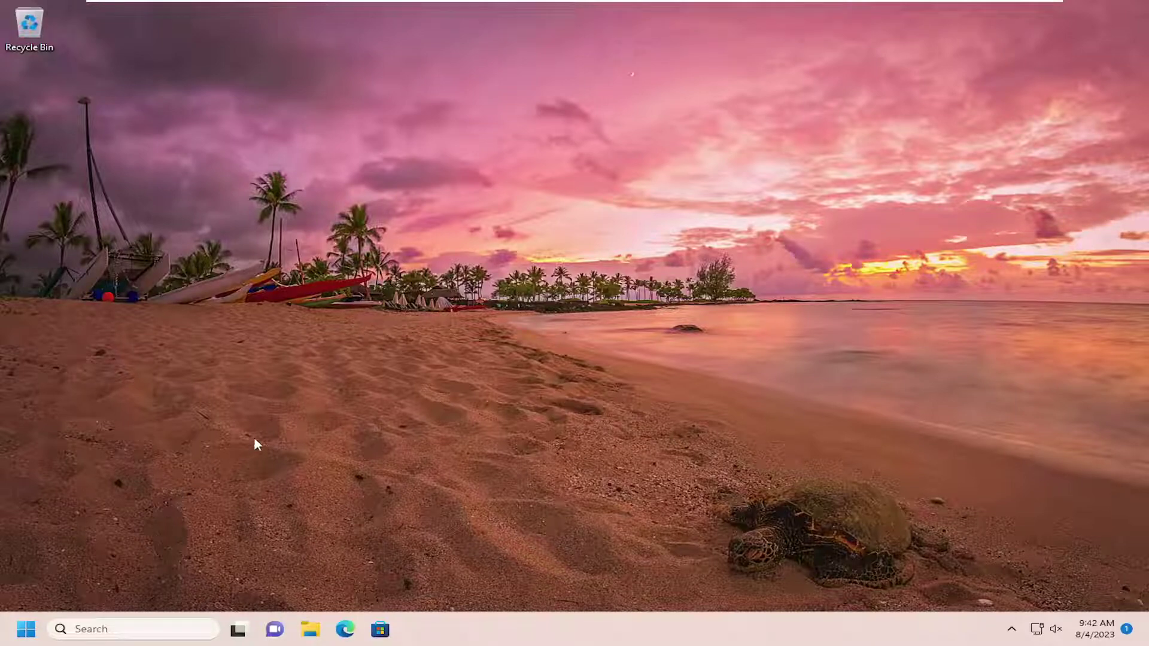
- Search Add or remove programs for 'discord' and 'chrome', confirming only Google Chrome is installed
click(90, 628)
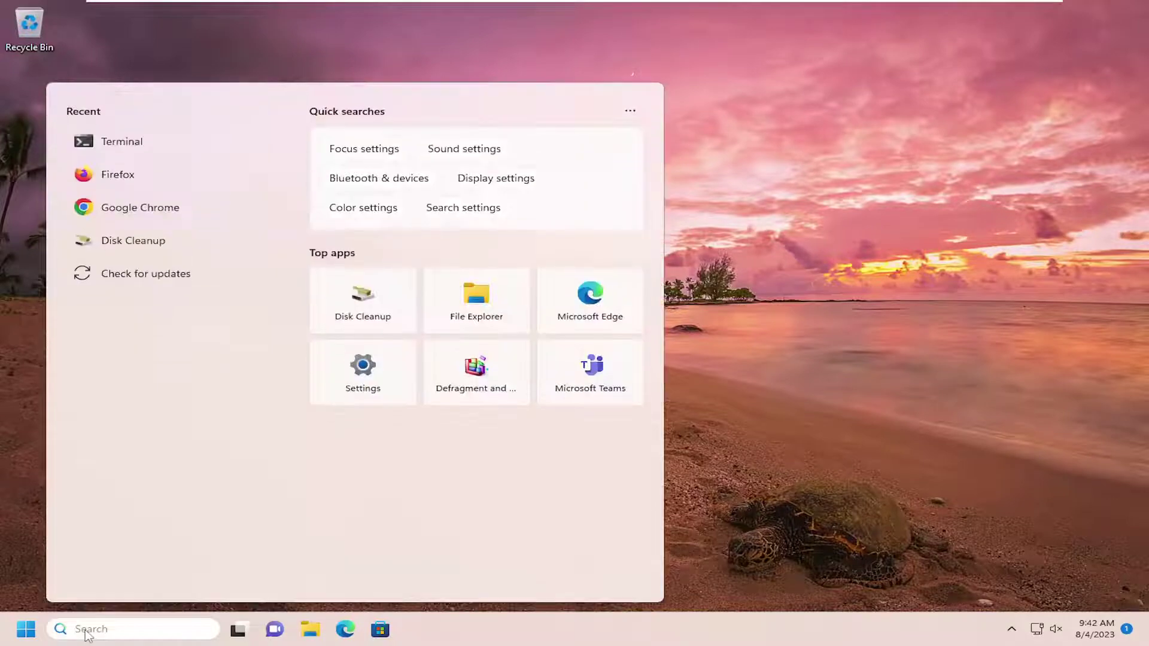
text(add)
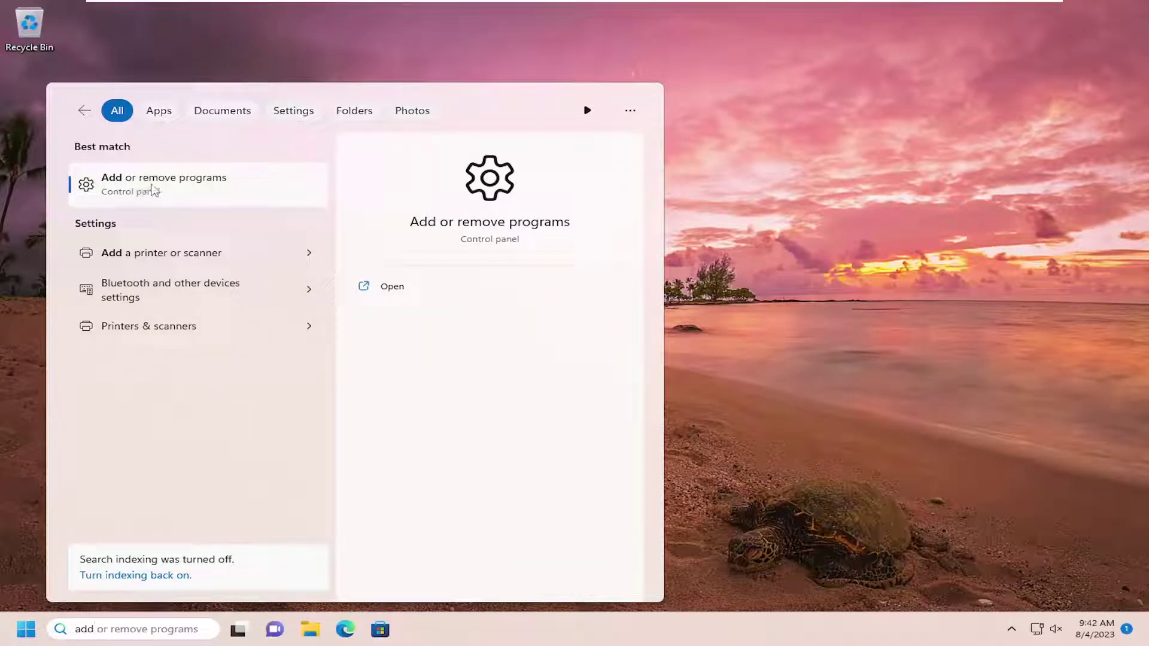
click(193, 187)
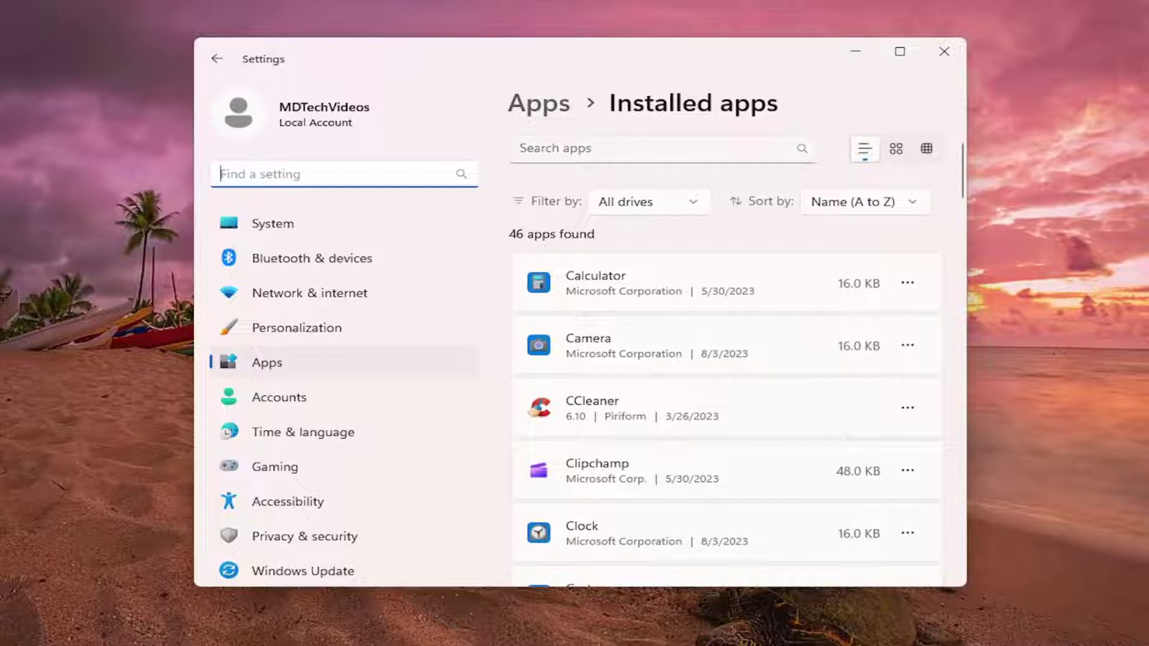
click(655, 147)
text(discord)
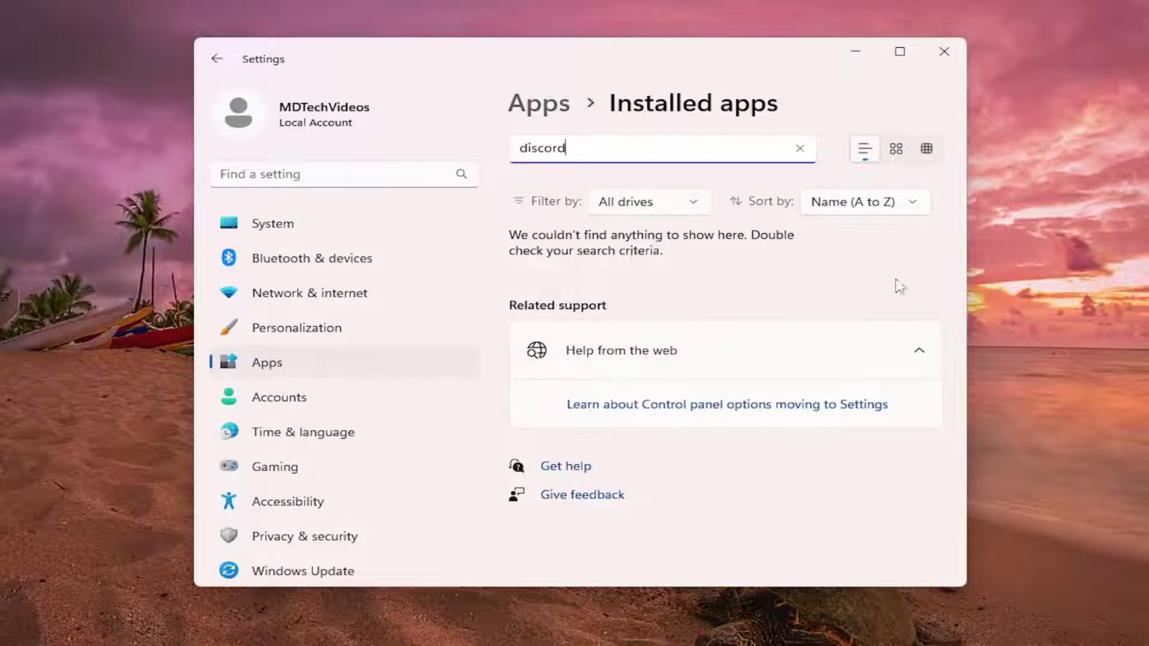
double_click(543, 147)
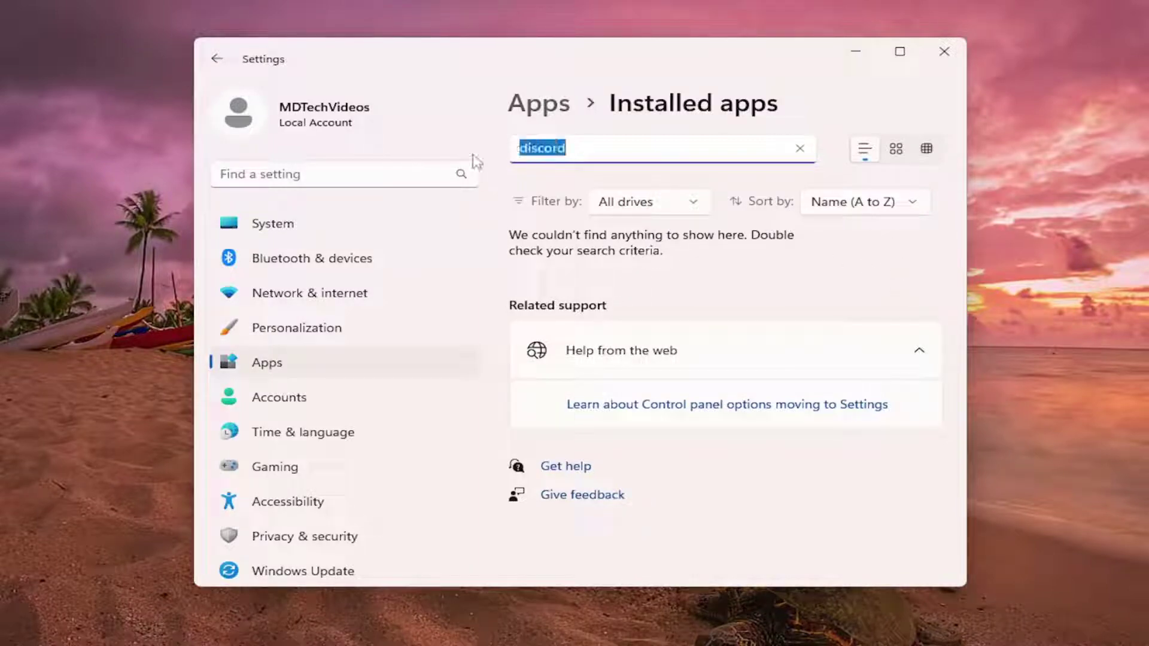
text(chrome)
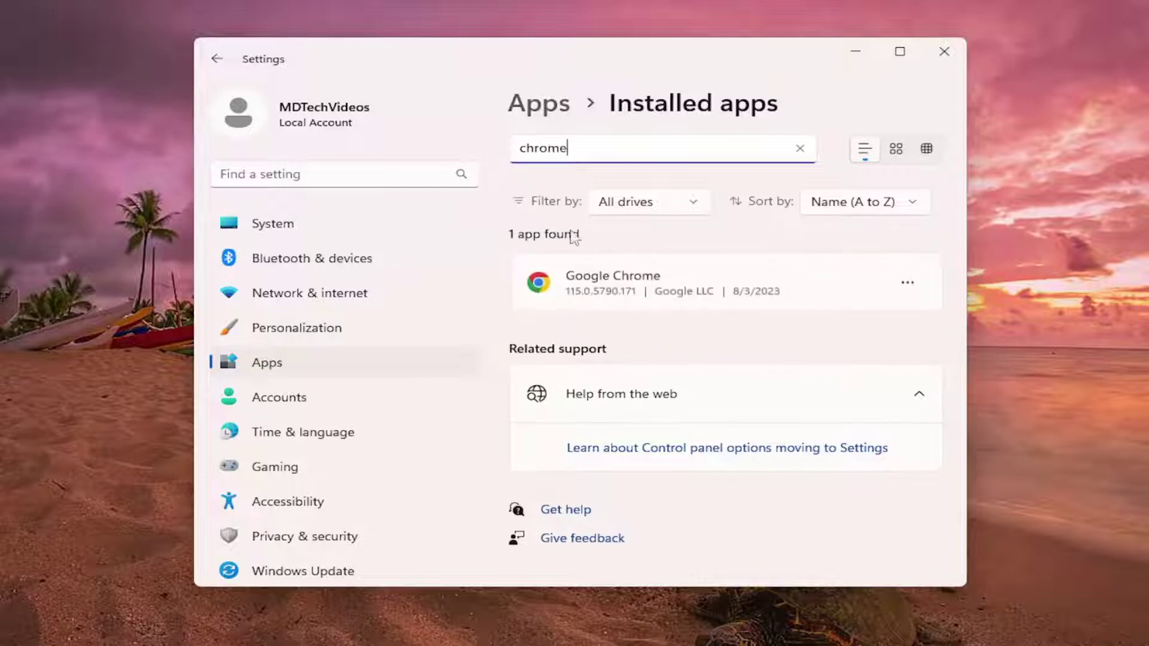
click(907, 283)
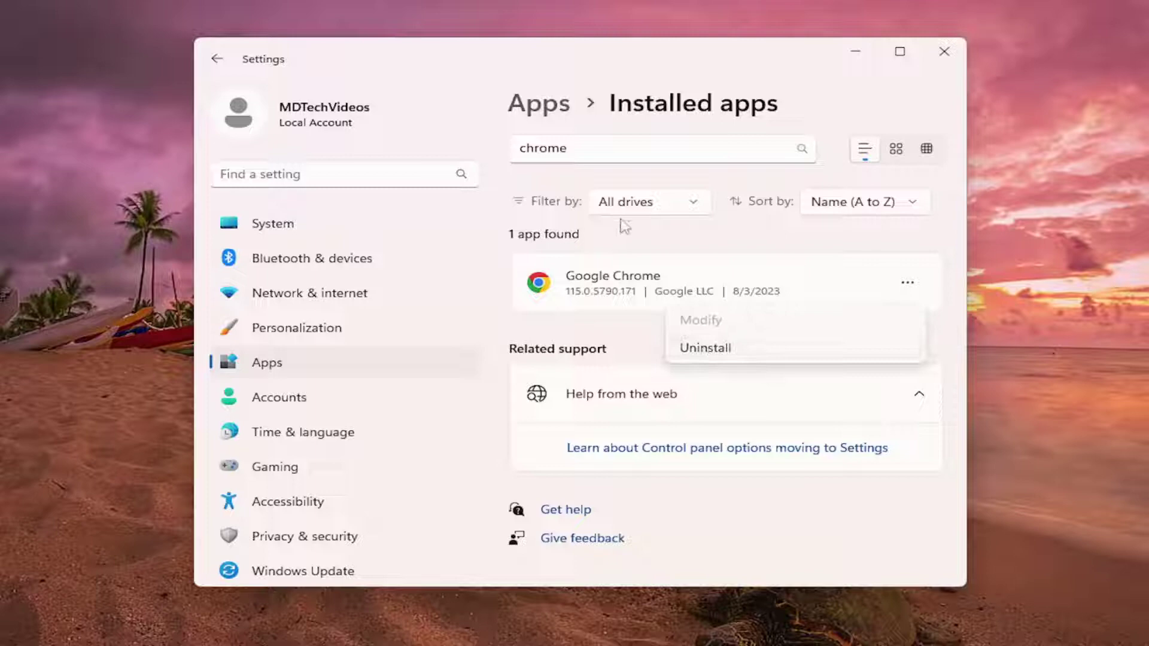
click(641, 234)
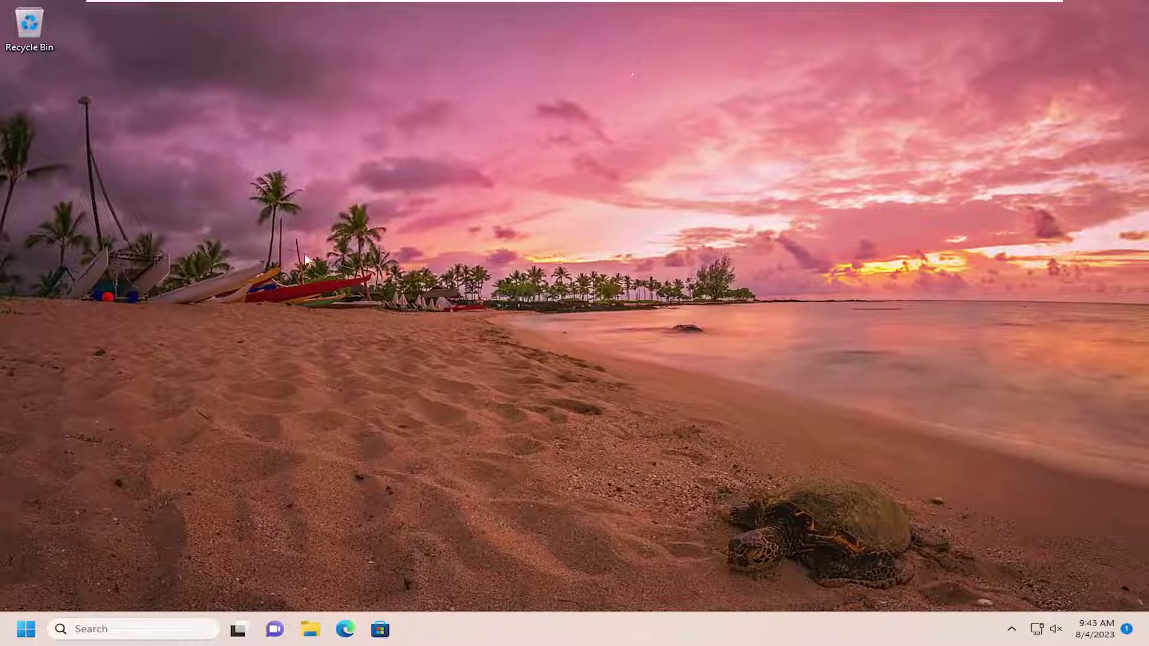
- Search 'discord' in Edge, download DiscordSetup.exe from discord.com and run it
click(352, 630)
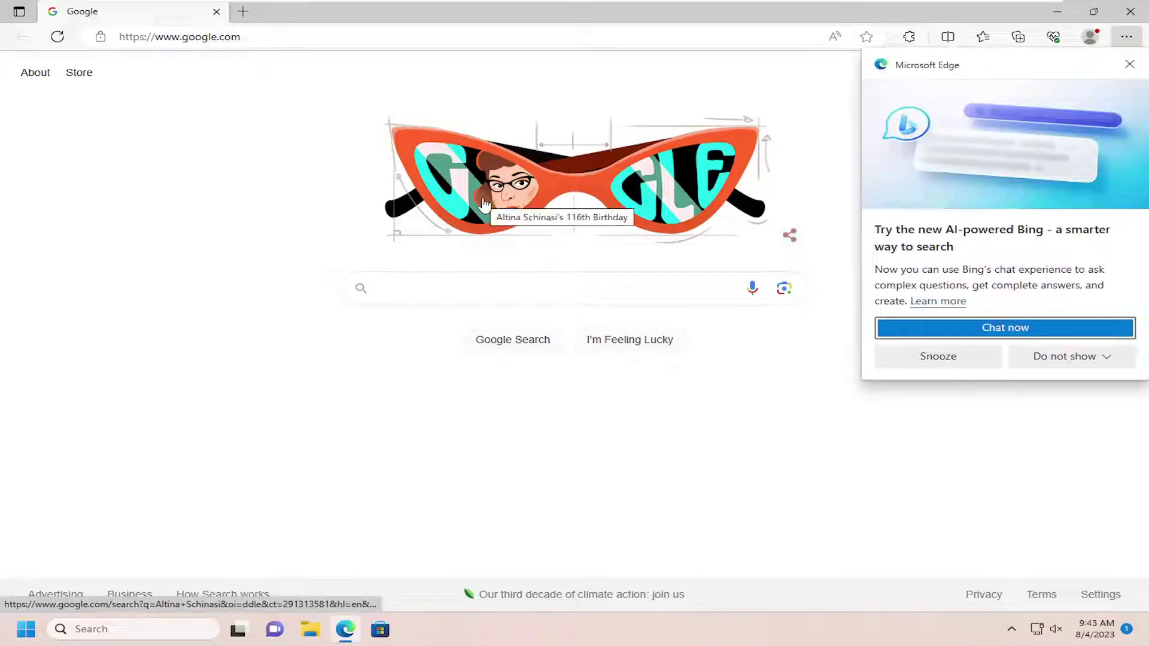
click(1128, 65)
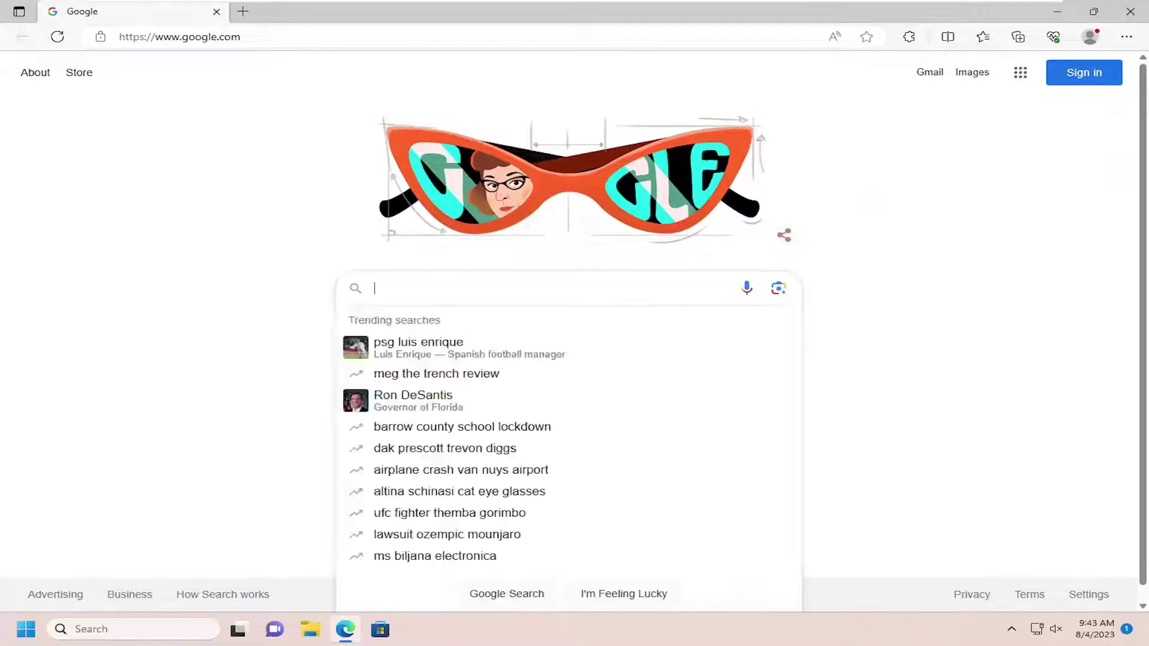
text(discord)
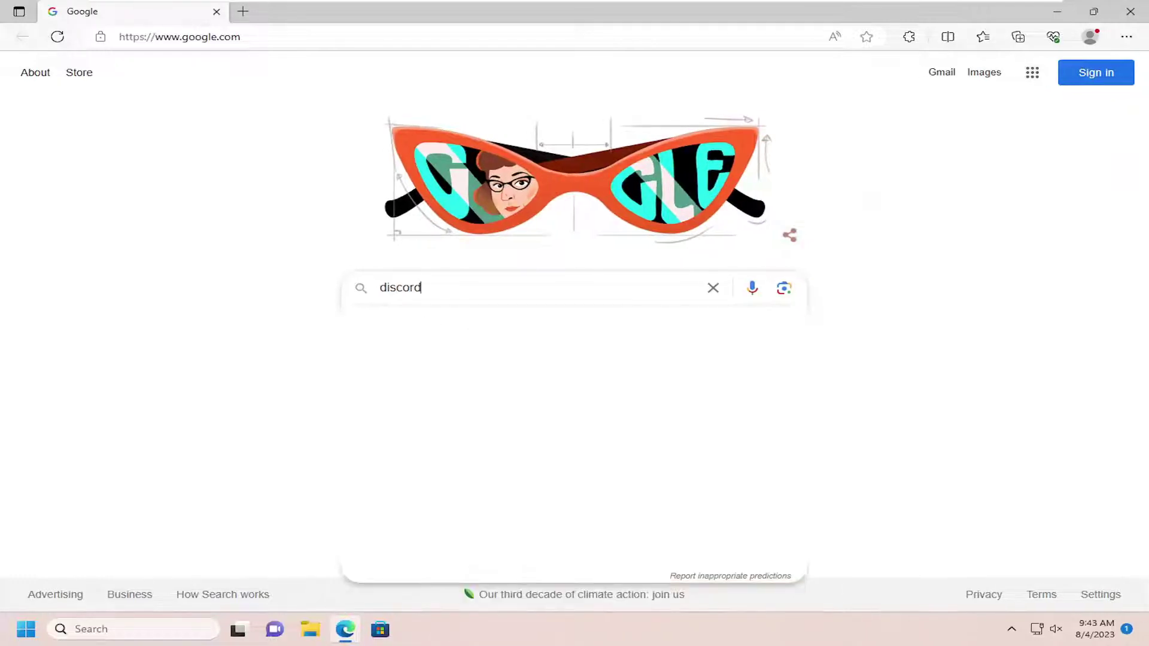
key(Return)
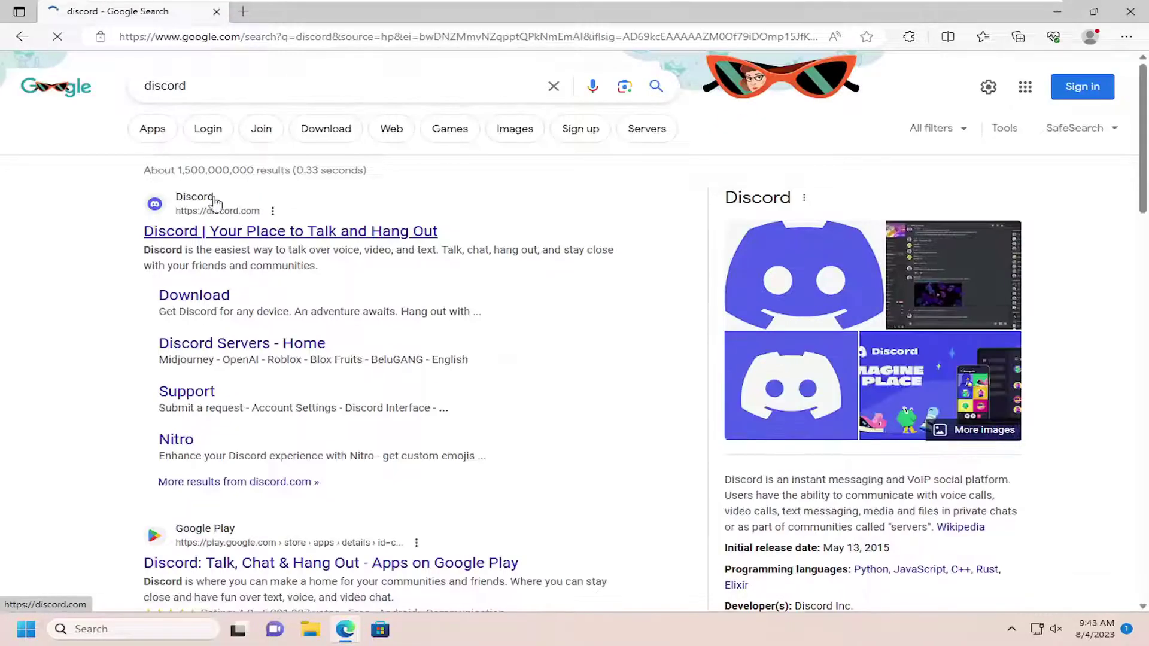
click(281, 232)
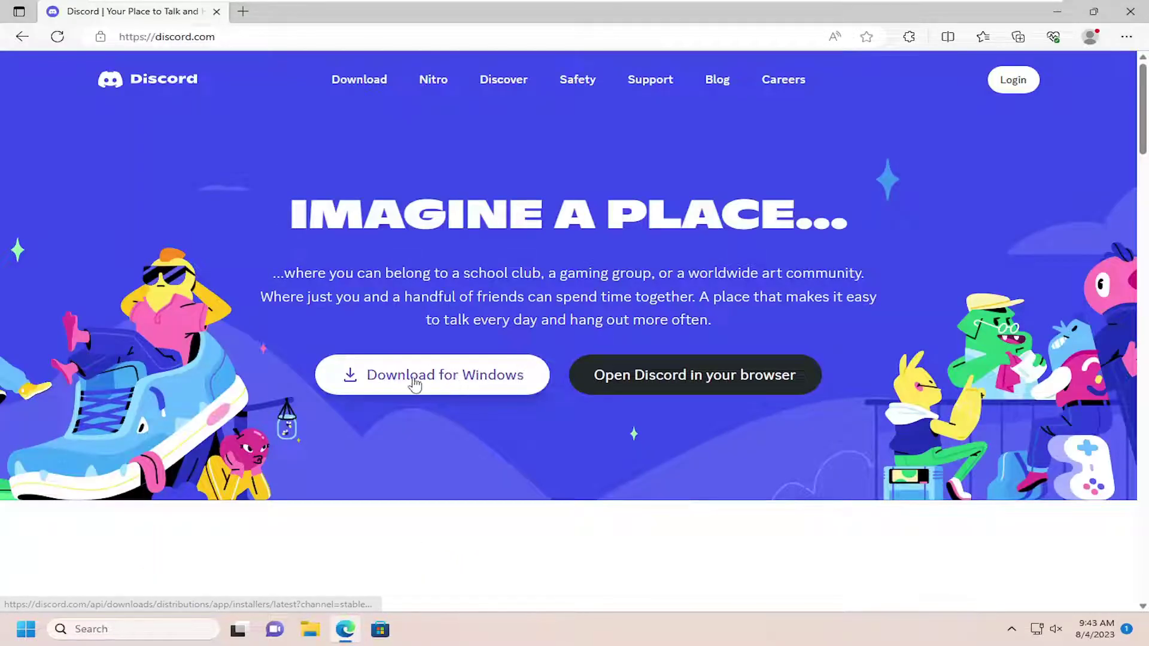
click(440, 384)
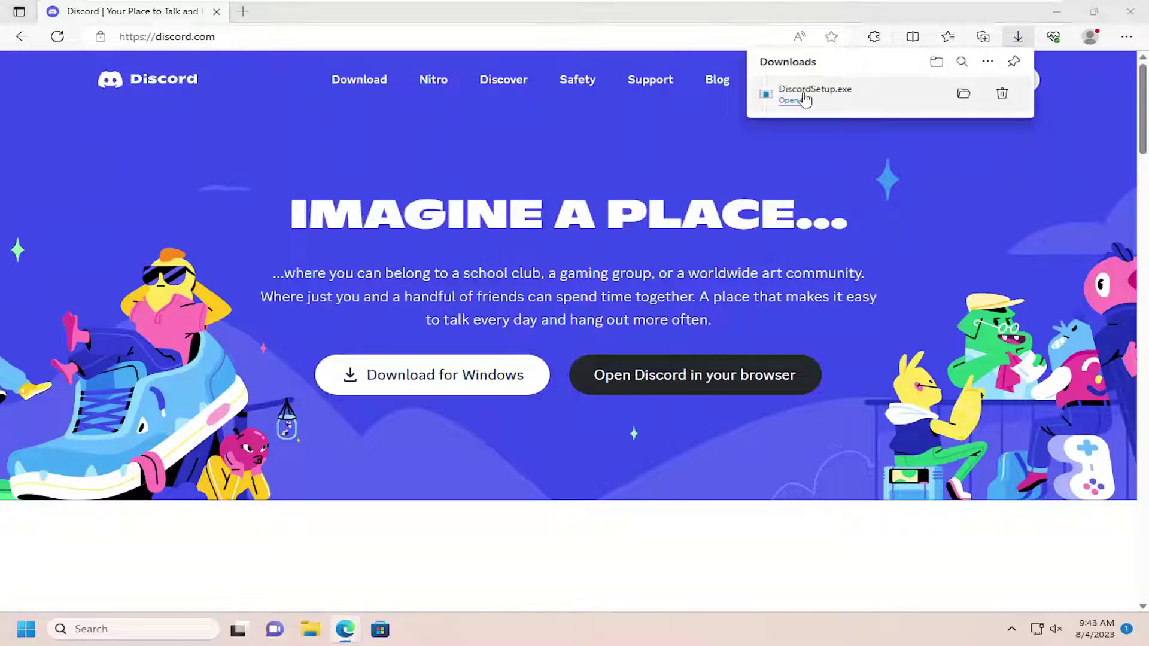
click(804, 96)
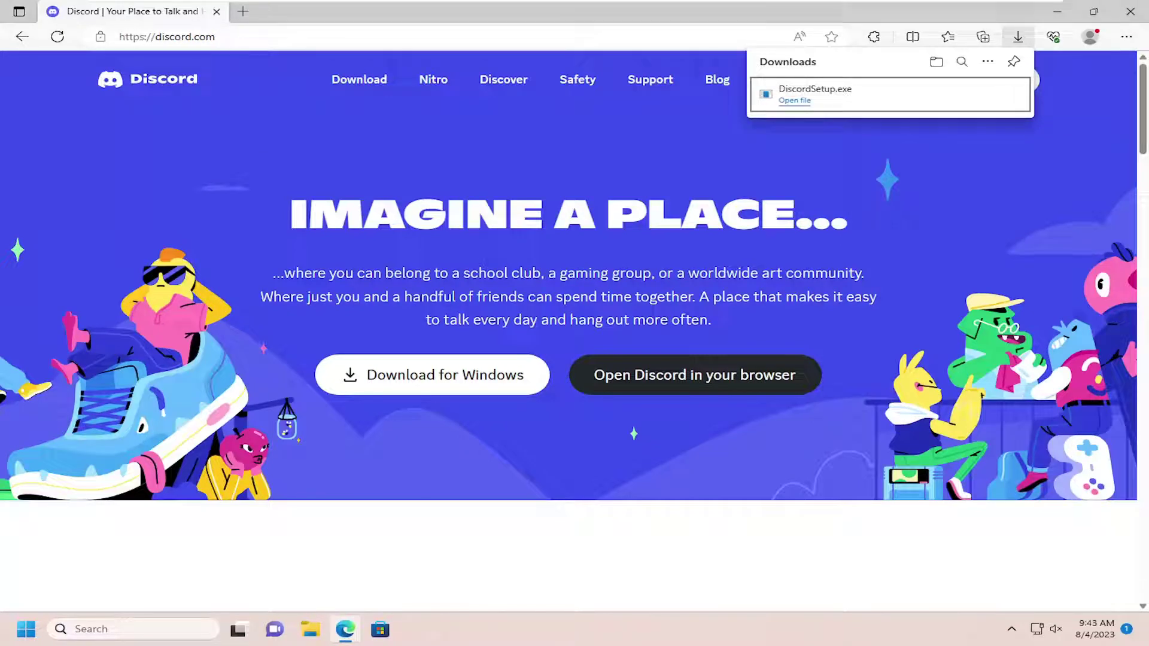
- Close Edge, let Discord finish installing to the Welcome back screen, then close its window
click(1138, 11)
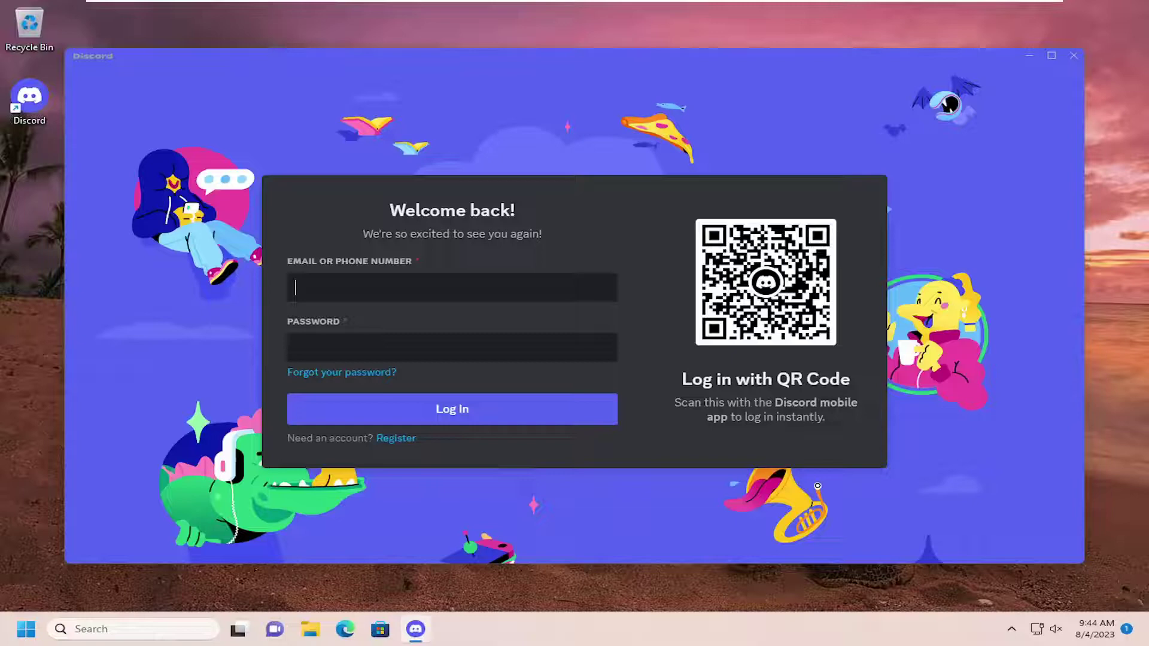
click(1079, 60)
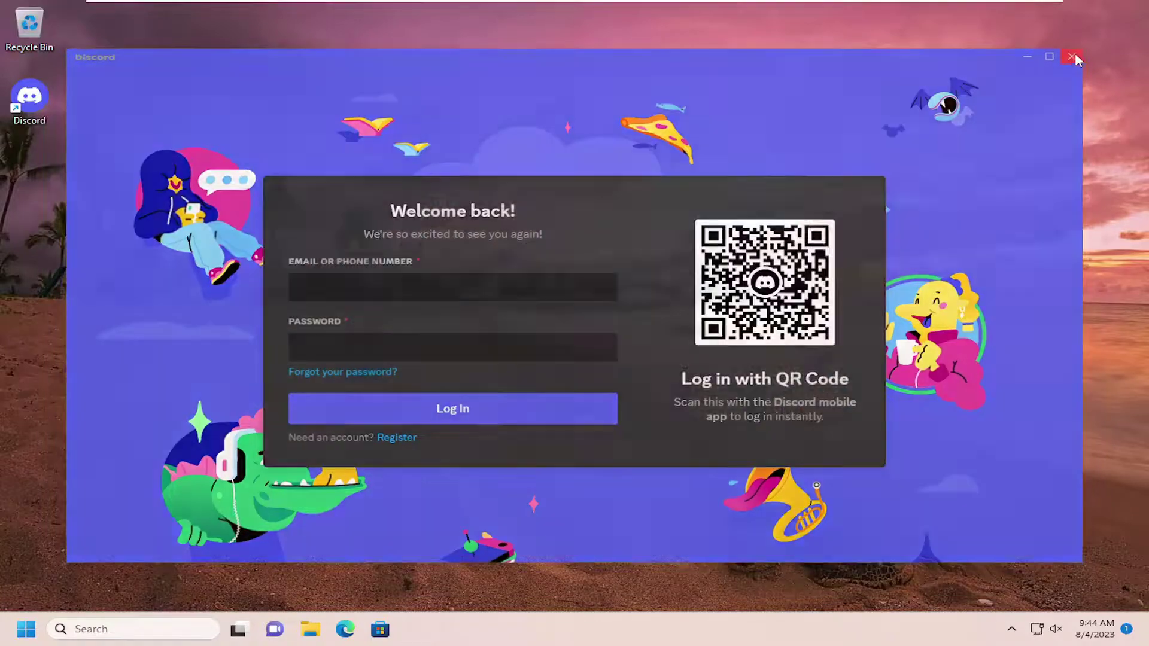